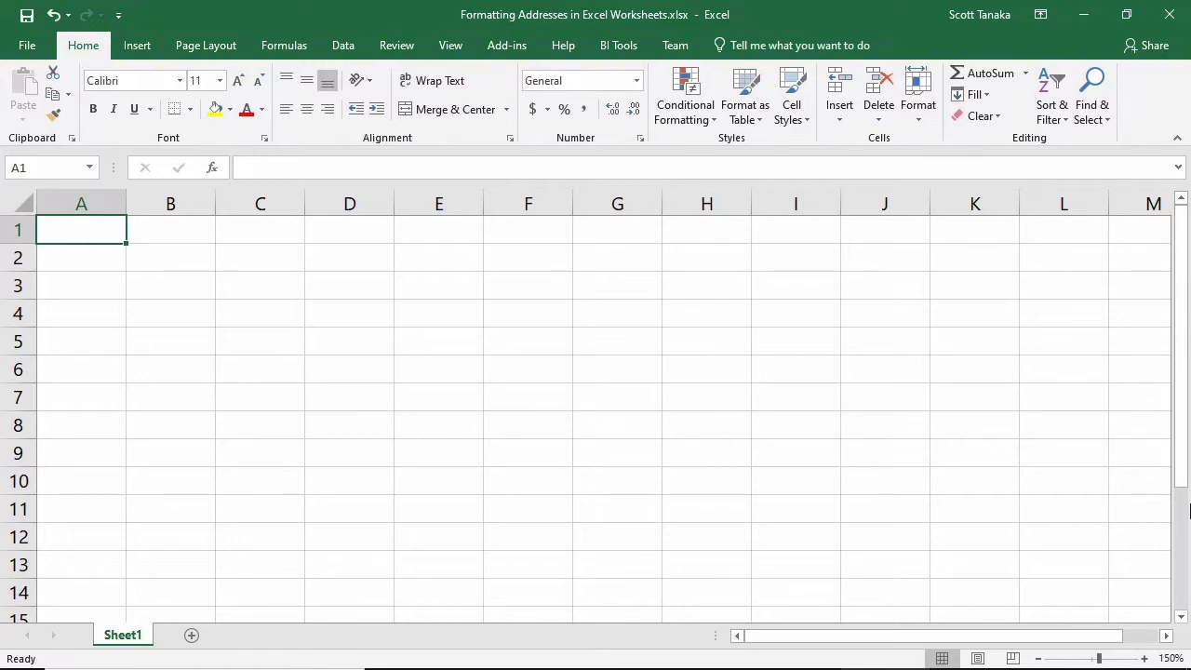
Enter the recipient's name, school and college, P.O. box line, and city with postal code on separate rows in cells A1 to A4
{"action": "key", "text": "ctrl+z"}
{"action": "key", "text": "Return"}
{"action": "type", "text": "The Business School, Centennial College"}
{"action": "key", "text": "Return"}
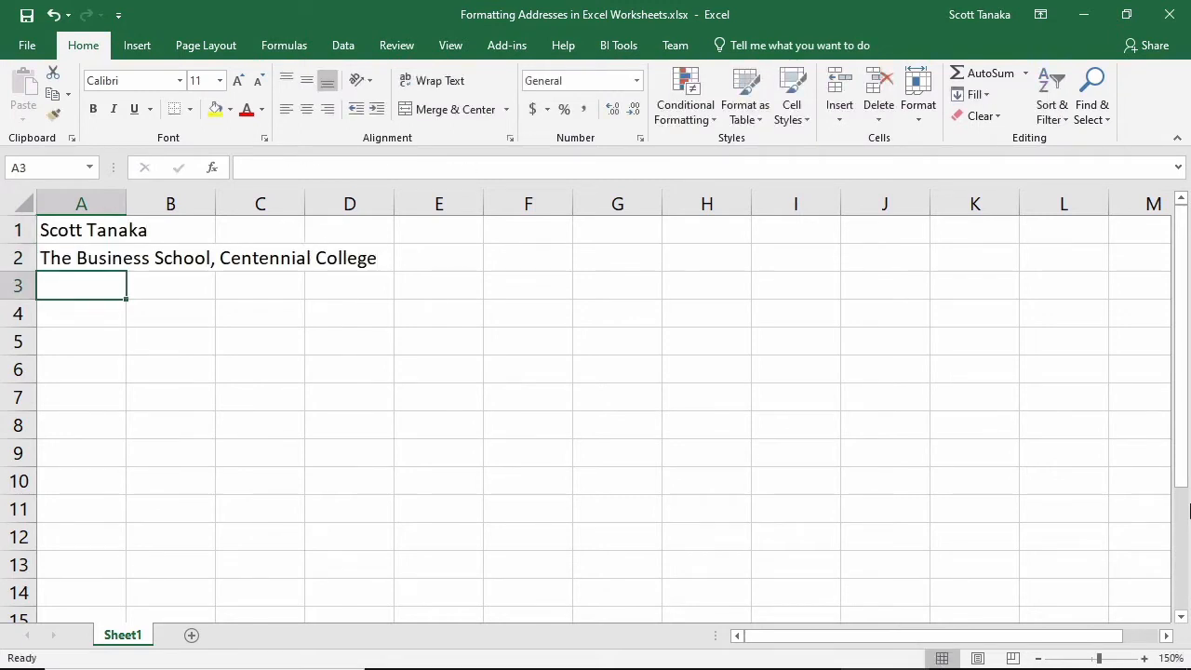
{"action": "type", "text": "P.O. Box 631, Station A"}
{"action": "key", "text": "Return"}
{"action": "type", "text": "Toronto, O"}
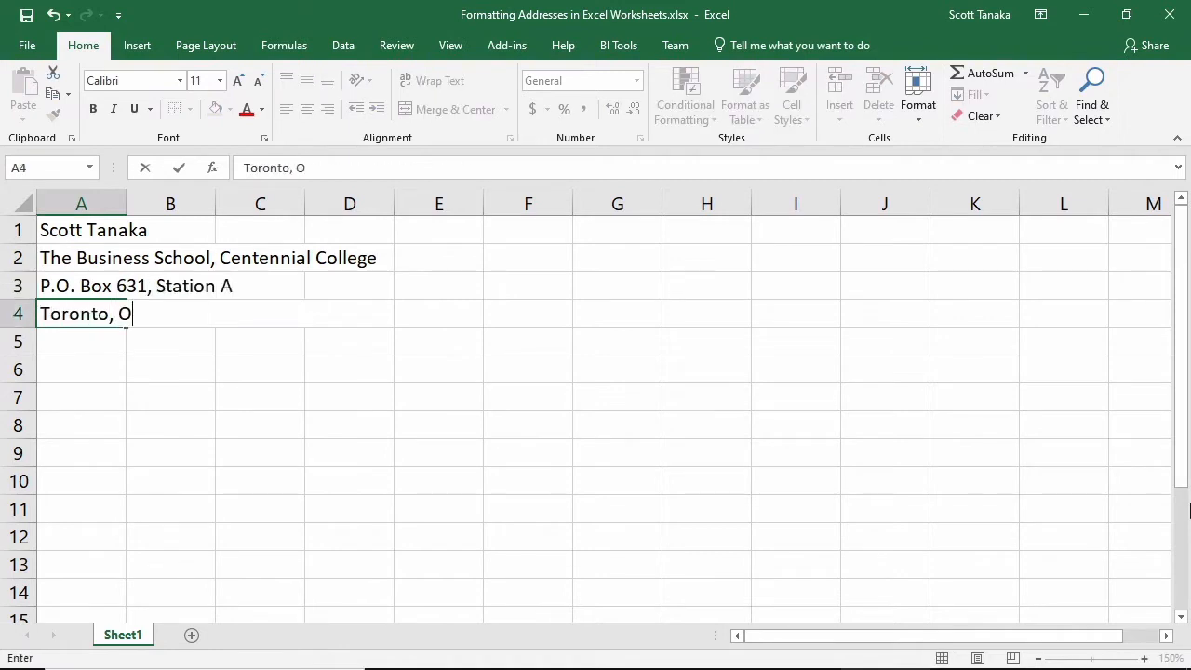
{"action": "type", "text": "N  M1K 5E9"}
{"action": "key", "text": "Return"}
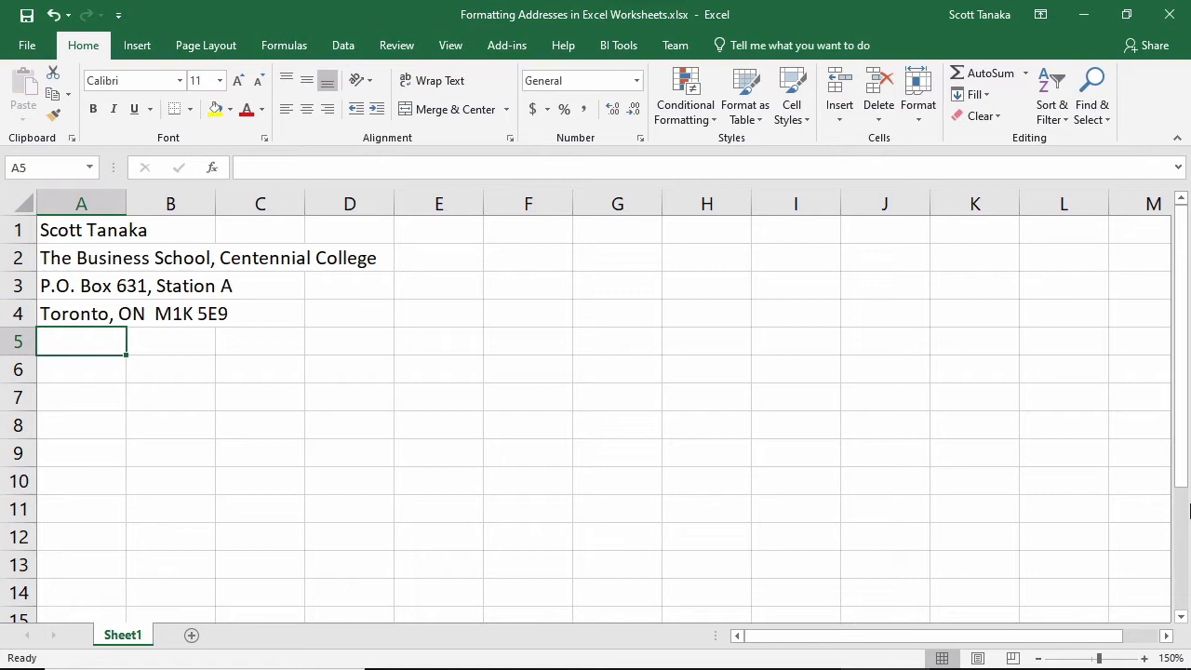
Enter the note "I hear he's the cringiest professor on TikTok" in cell E4, beside the last address row
{"action": "left_click", "coordinate": [446, 252]}
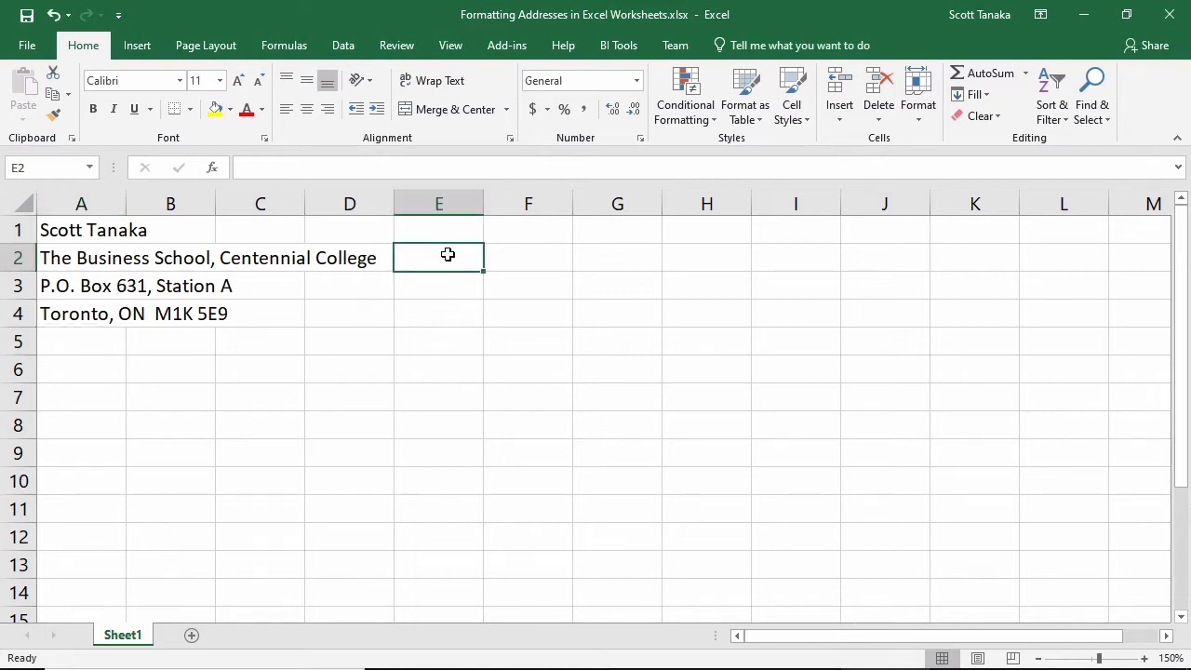
{"action": "left_click", "coordinate": [474, 311]}
{"action": "type", "text": "I hear he's the cringiest professor on TikTok"}
{"action": "left_click", "coordinate": [824, 346]}
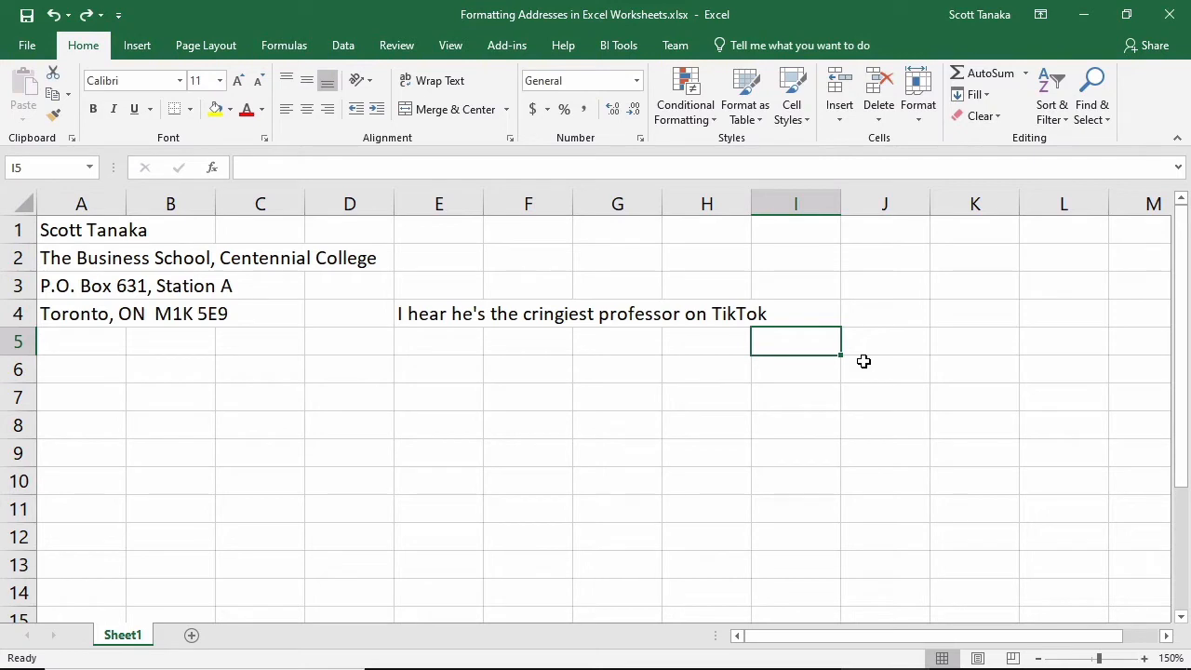
Wrap the text of the note in cell E4
{"action": "left_click", "coordinate": [465, 310]}
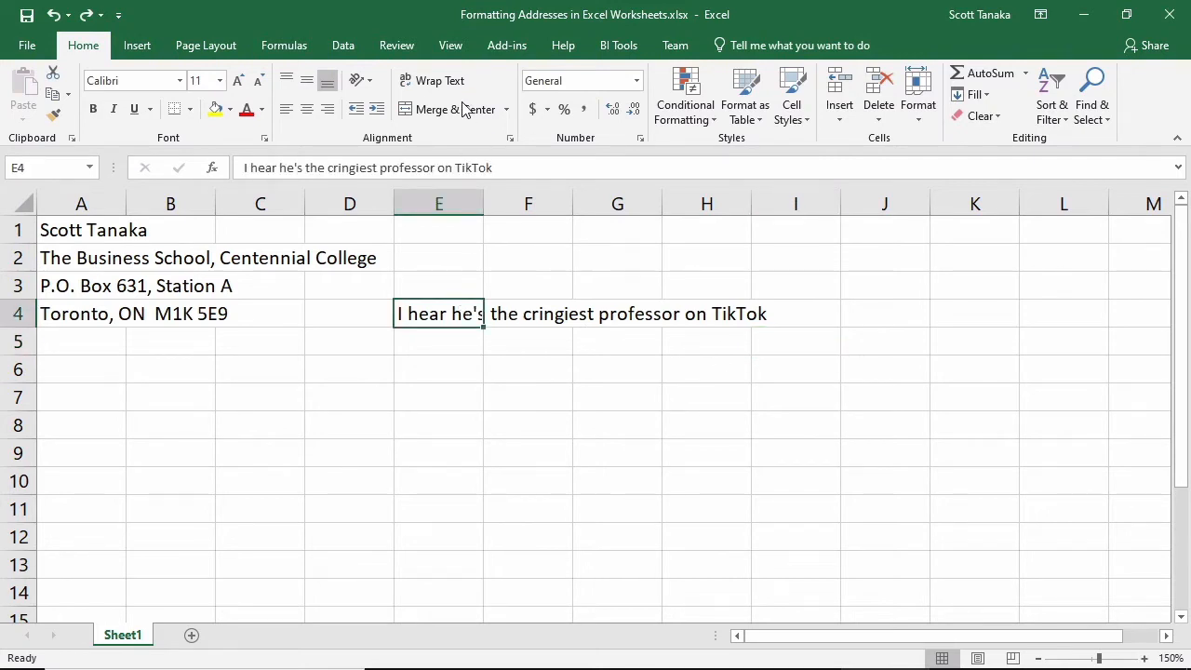
{"action": "left_click", "coordinate": [439, 83]}
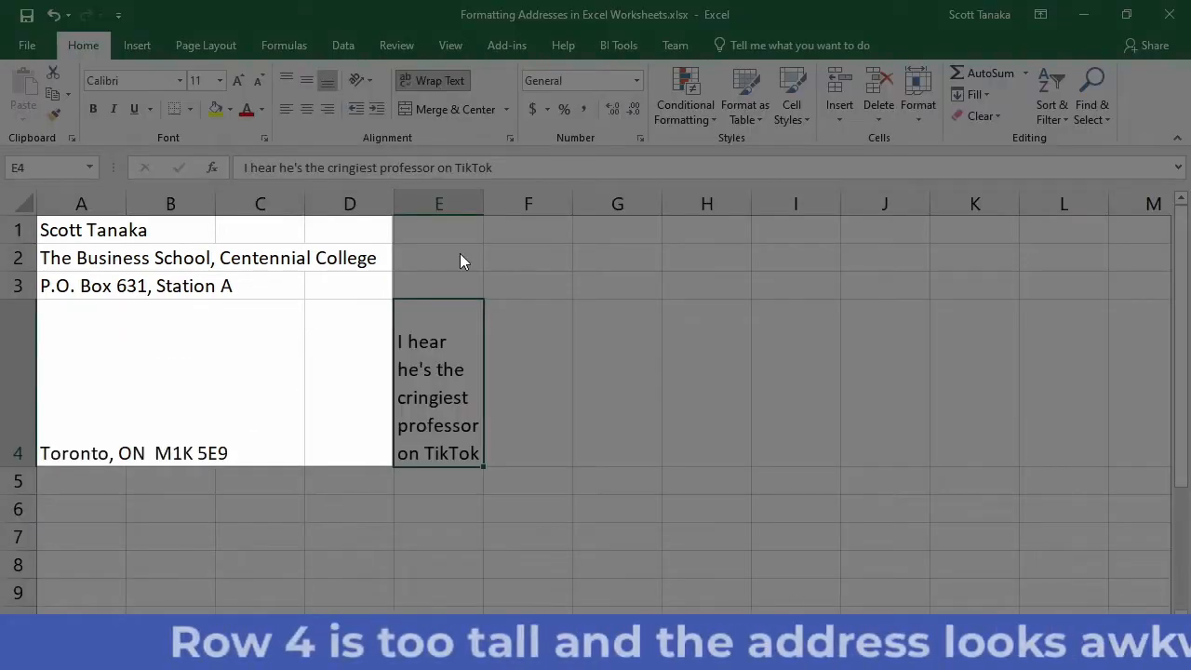
{"action": "left_click", "coordinate": [559, 486]}
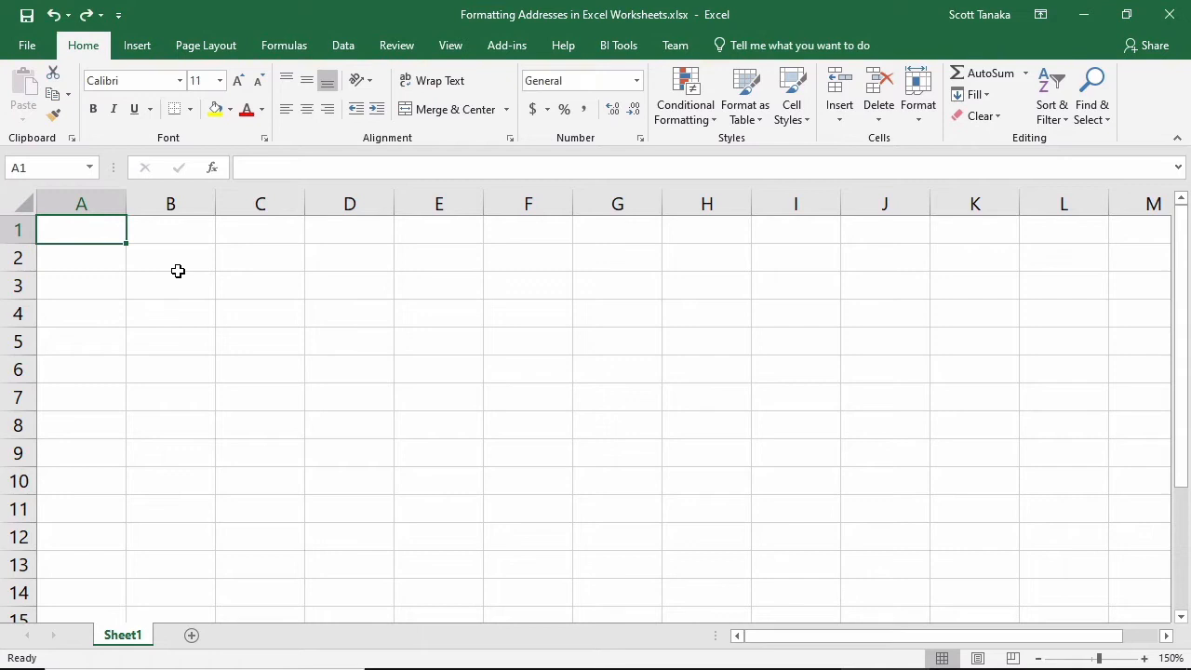
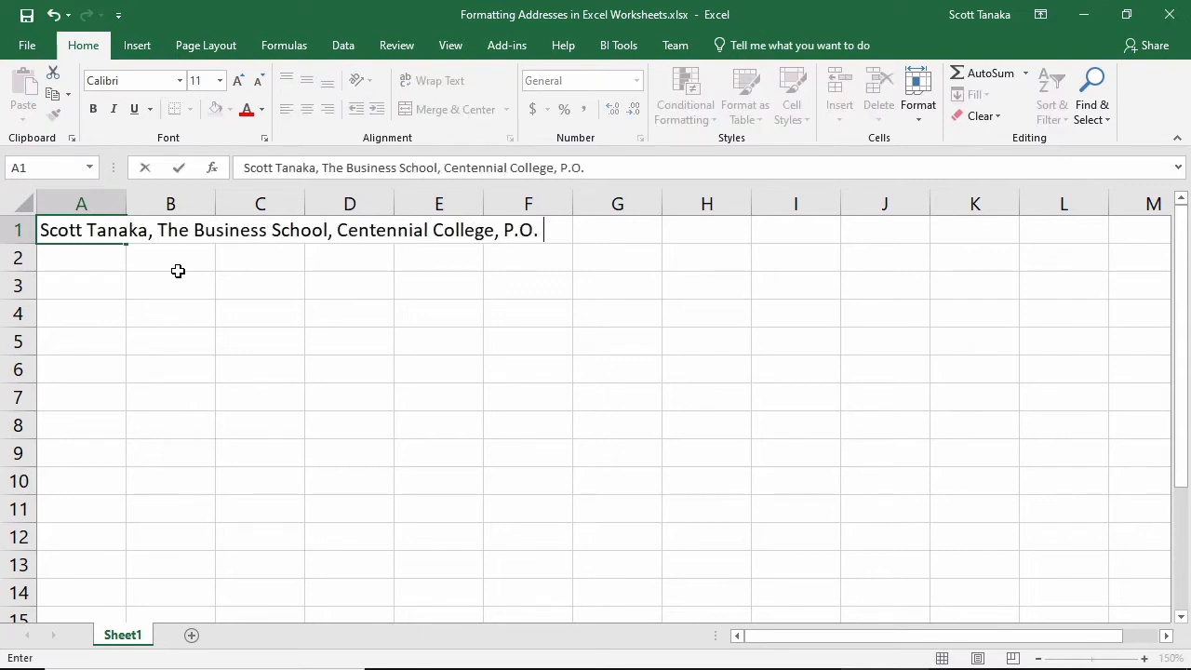
Enter the recipient's name and full mailing address as one comma-separated line in the empty cell A1
{"action": "type", "text": "Box 631, Station A, Toronto, ON, M1K "}
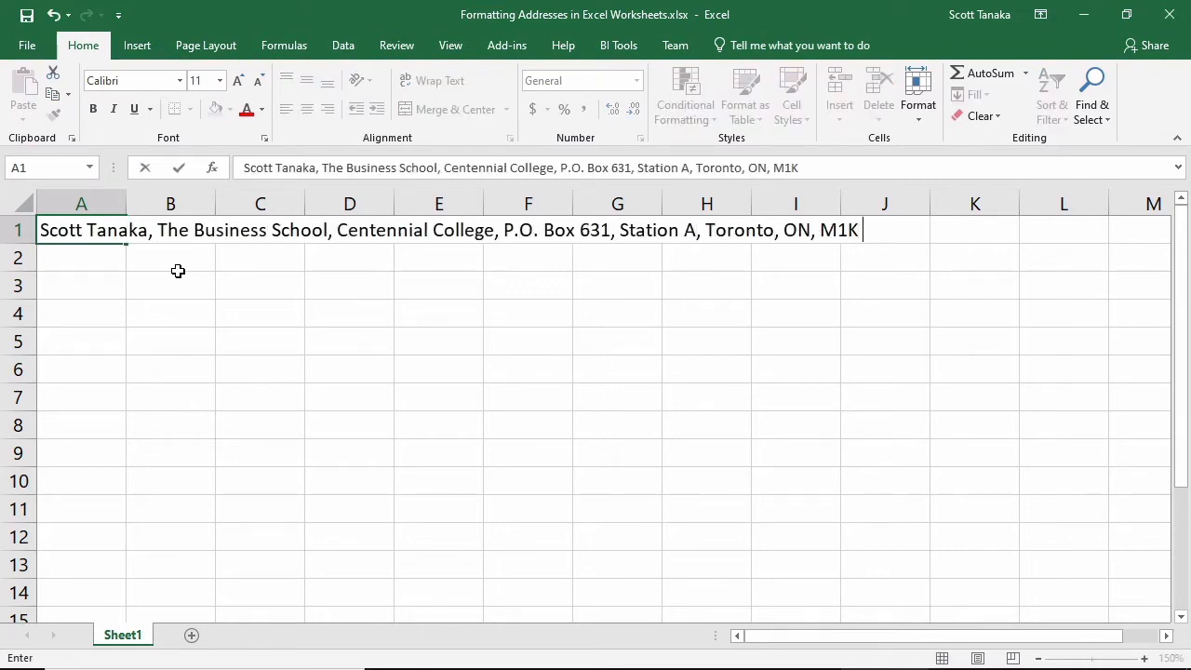
{"action": "type", "text": "5E9"}
{"action": "key", "text": "Return"}
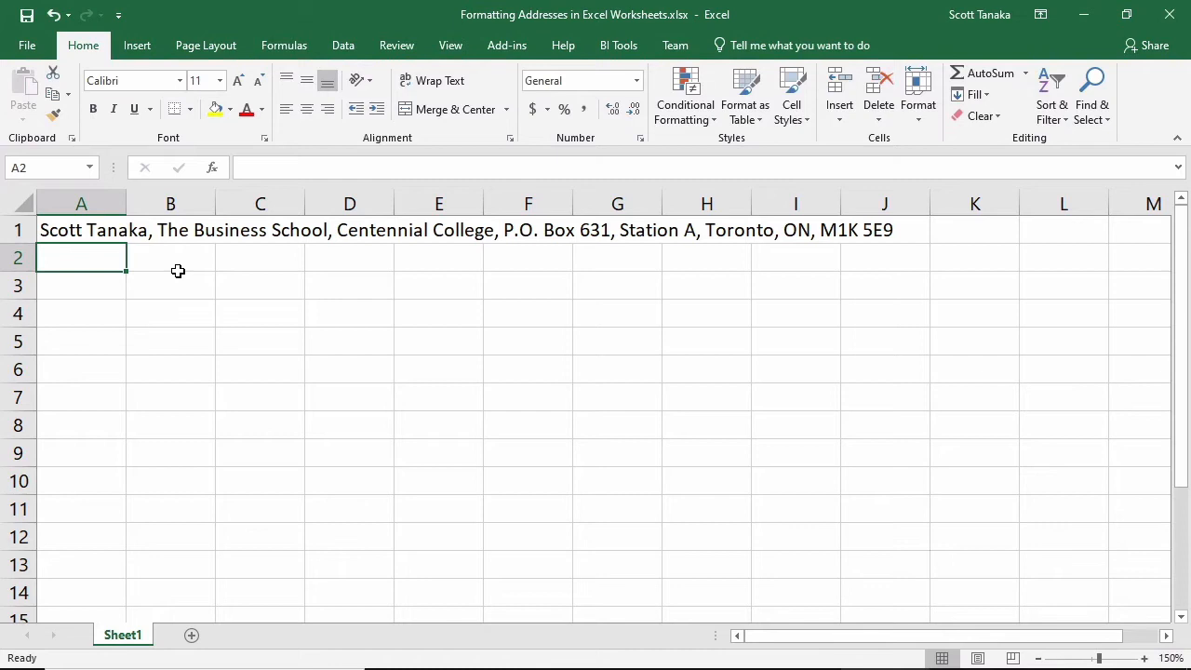
Enter the note "He's really good at computers!" in cell B1, beside the address
{"action": "left_click", "coordinate": [172, 233]}
{"action": "type", "text": "H"}
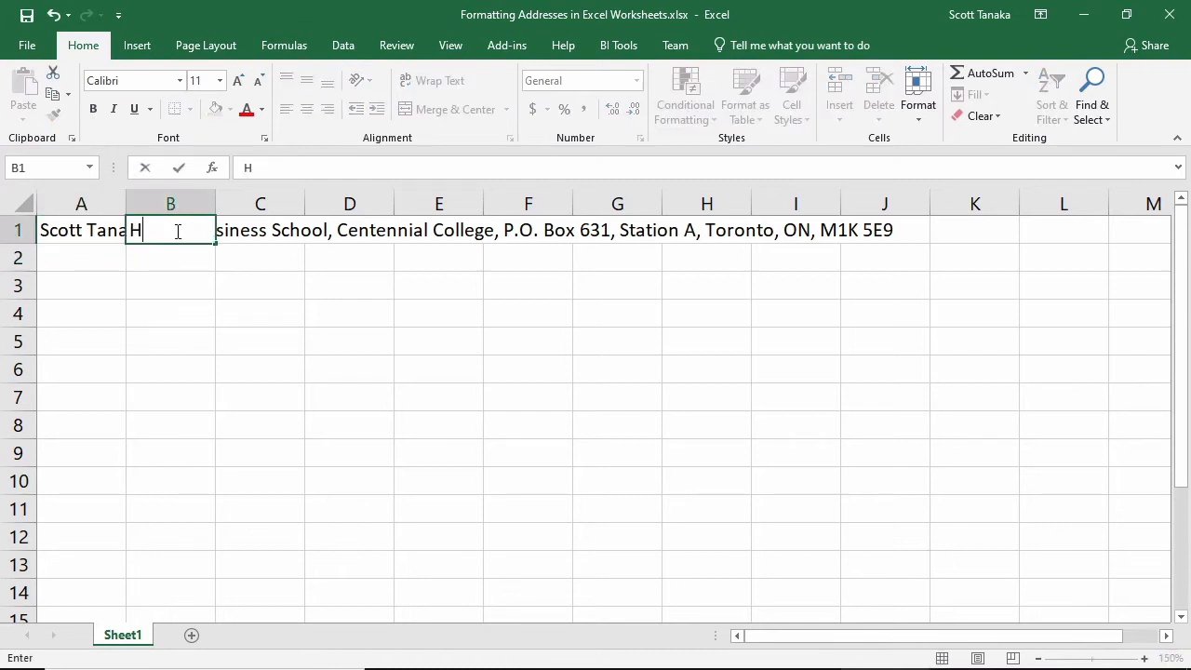
{"action": "type", "text": "e's really good a"}
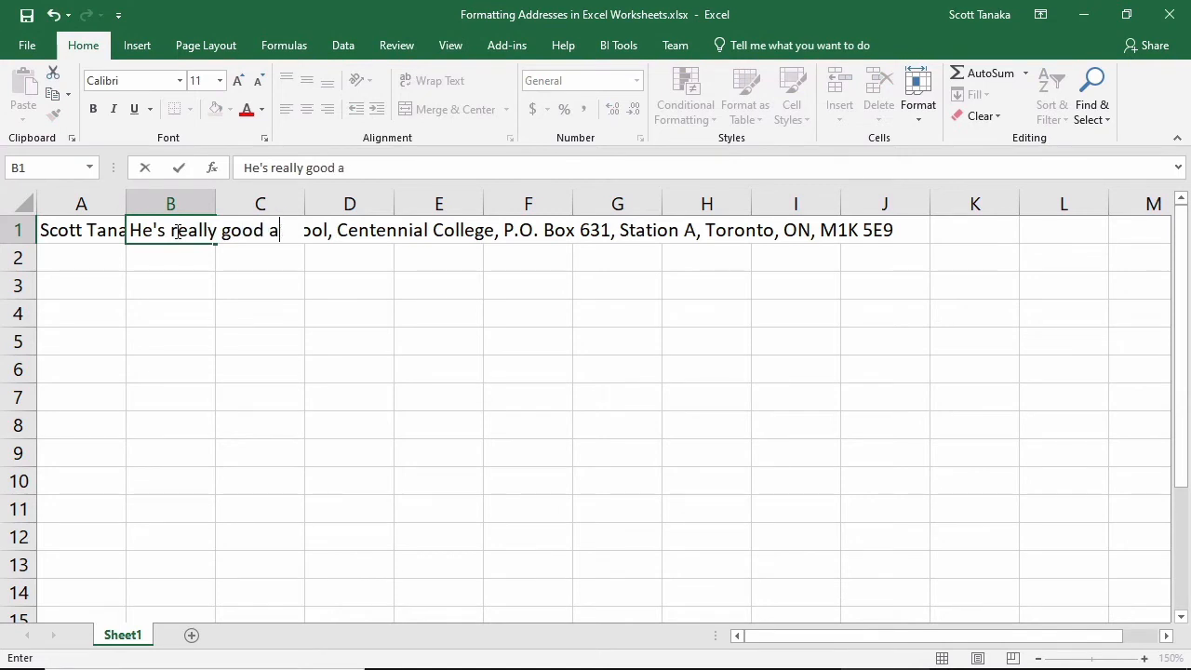
{"action": "type", "text": "t computers!"}
{"action": "key", "text": "Return"}
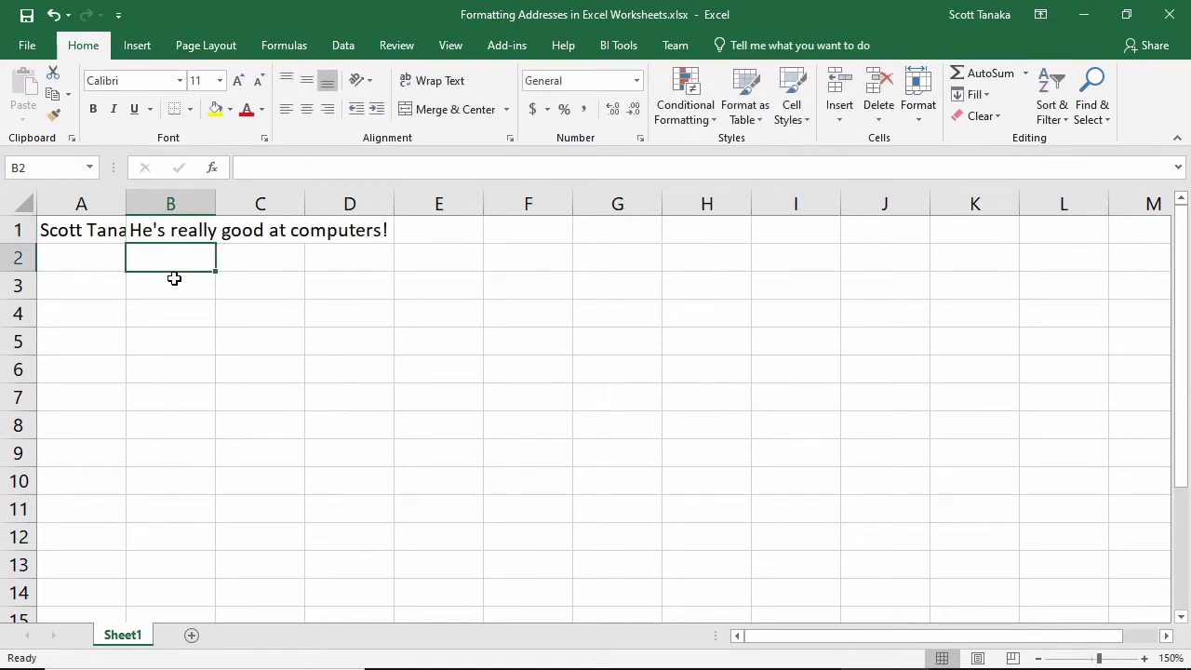
Compare the contents of cells A1 and B1, and widen column A until the whole one-line address fits
{"action": "left_click", "coordinate": [85, 233]}
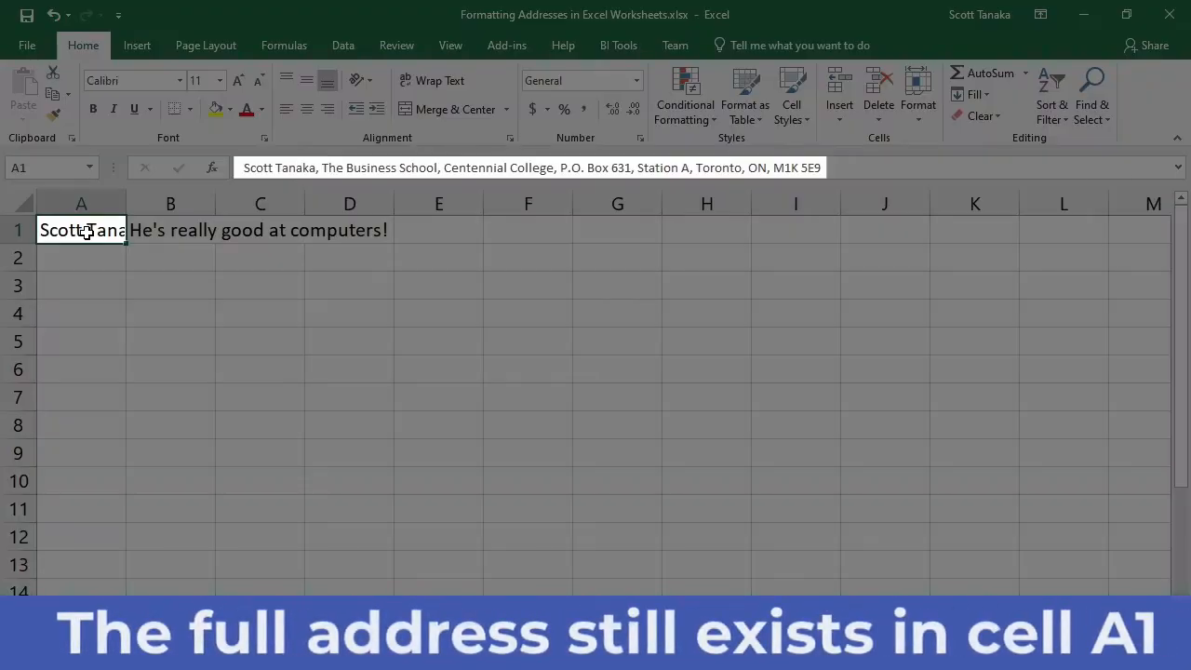
{"action": "left_click", "coordinate": [158, 233]}
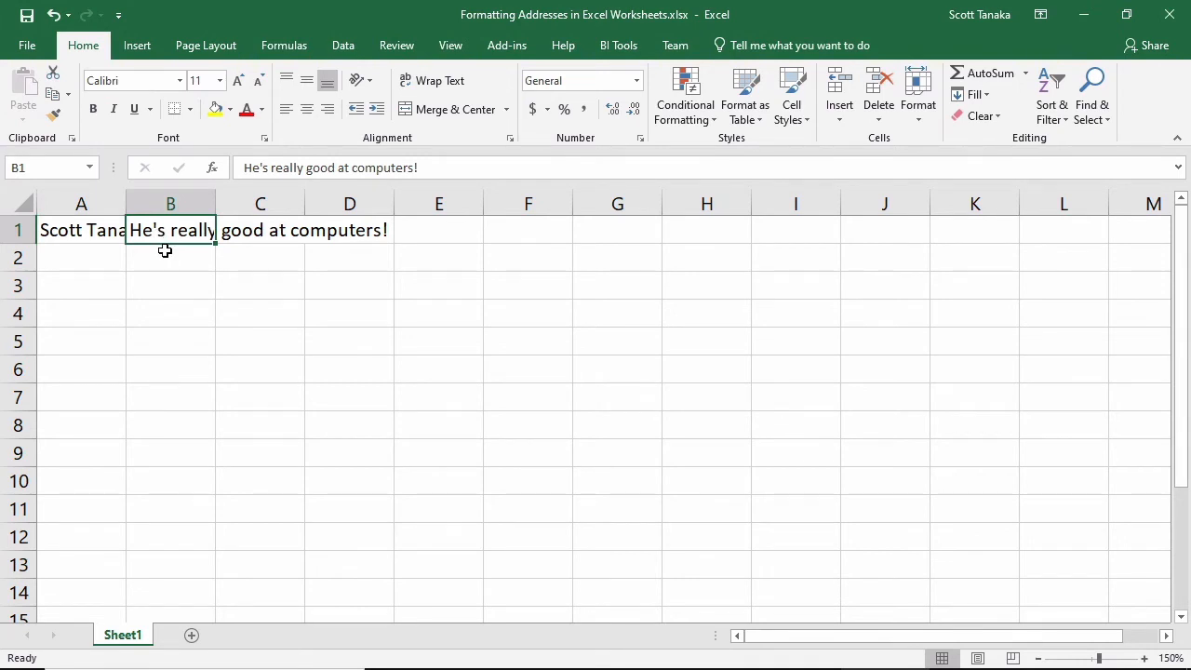
{"action": "left_click", "coordinate": [165, 250]}
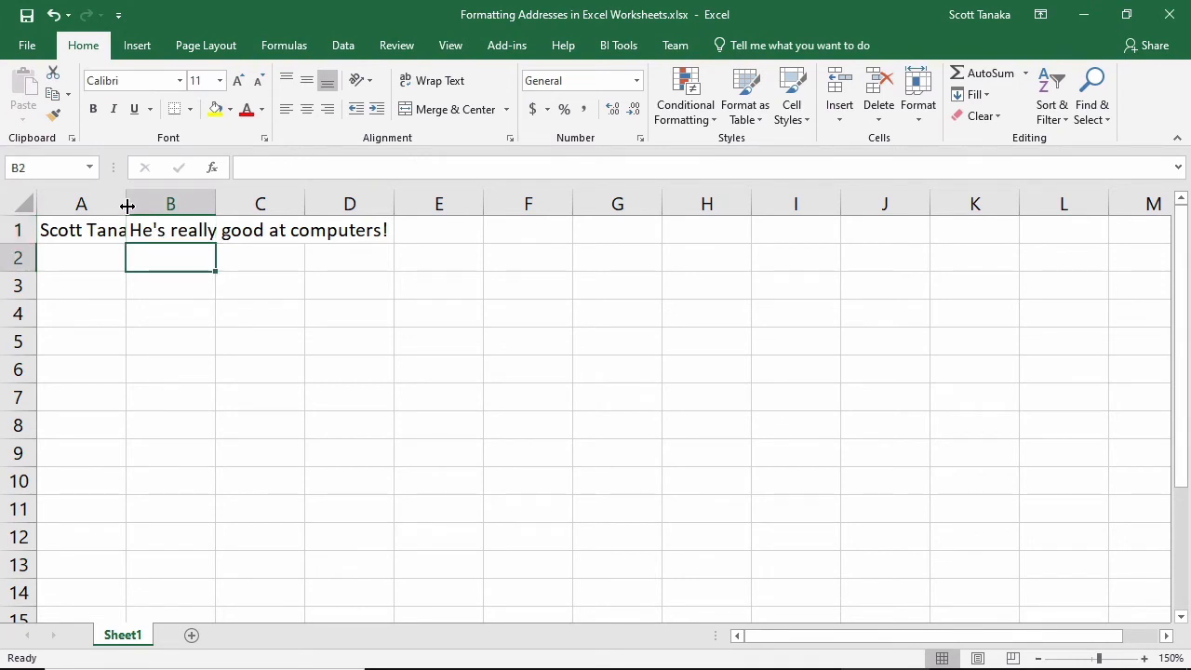
{"action": "left_click_drag", "start_coordinate": [127, 205], "coordinate": [894, 203]}
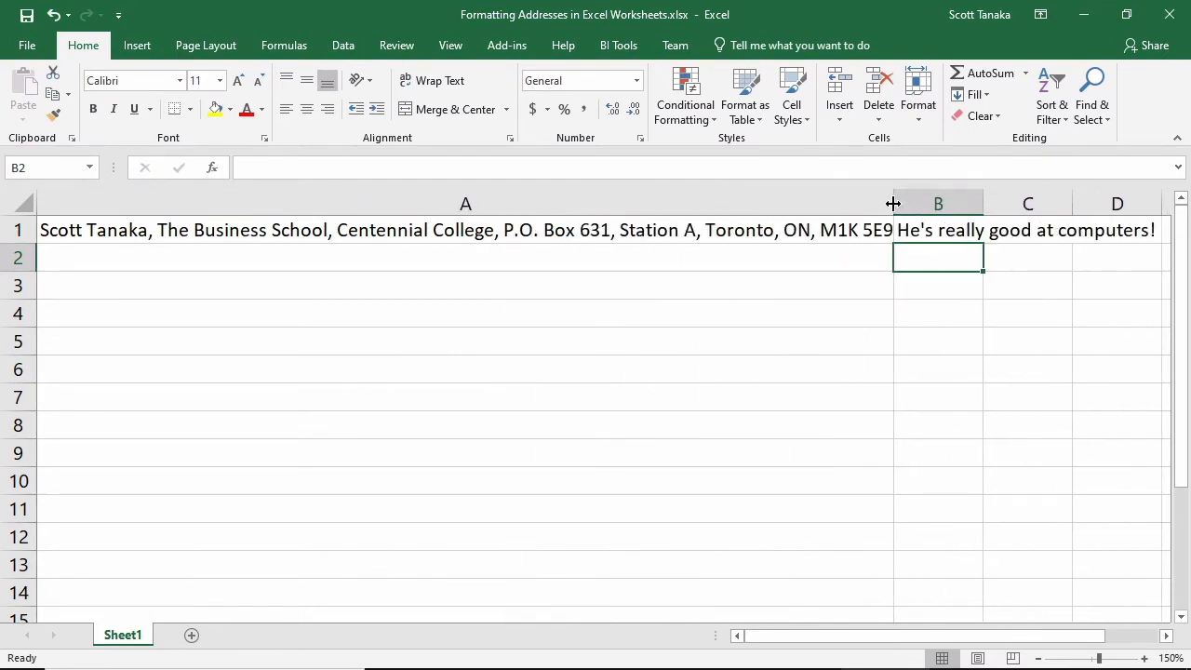
{"action": "left_click", "coordinate": [787, 473]}
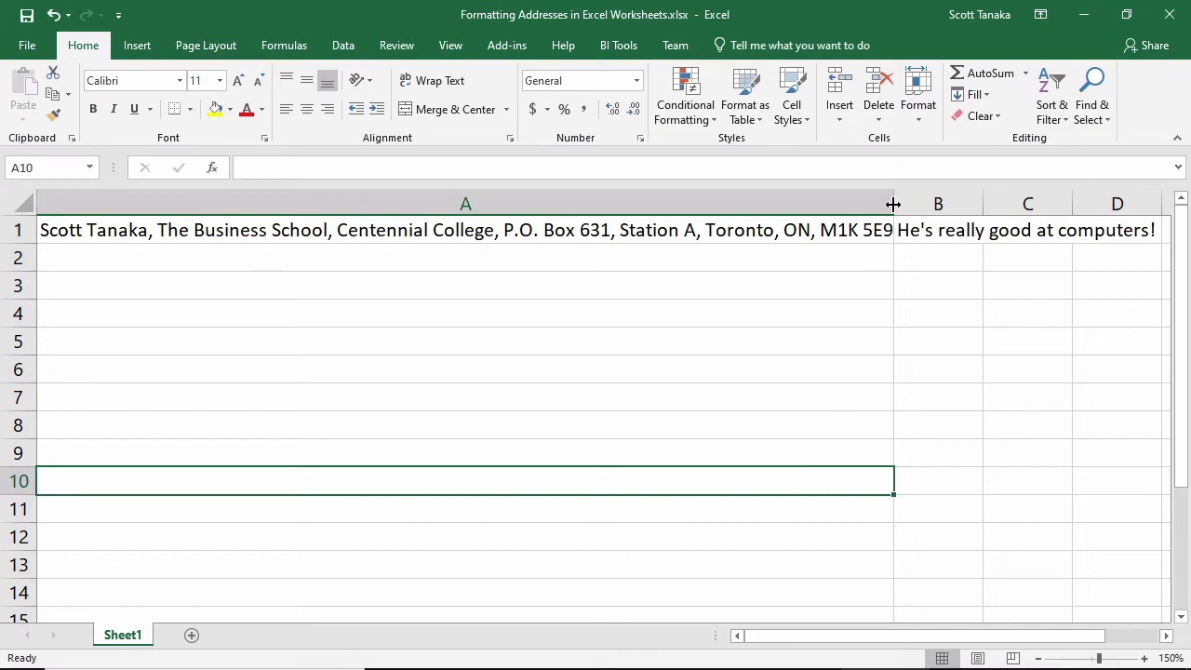
Narrow column A to about twice the width of the neighbouring columns and wrap the text of the address in cell A1
{"action": "left_click_drag", "start_coordinate": [893, 203], "coordinate": [230, 208]}
{"action": "left_click", "coordinate": [159, 230]}
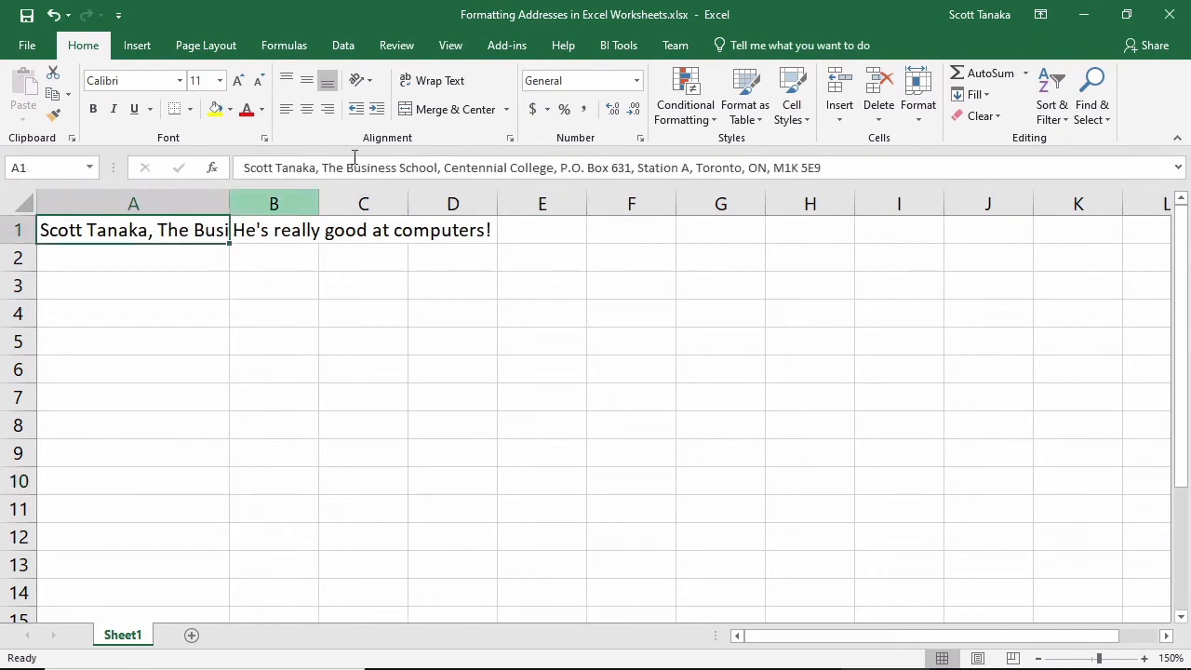
{"action": "left_click", "coordinate": [407, 82]}
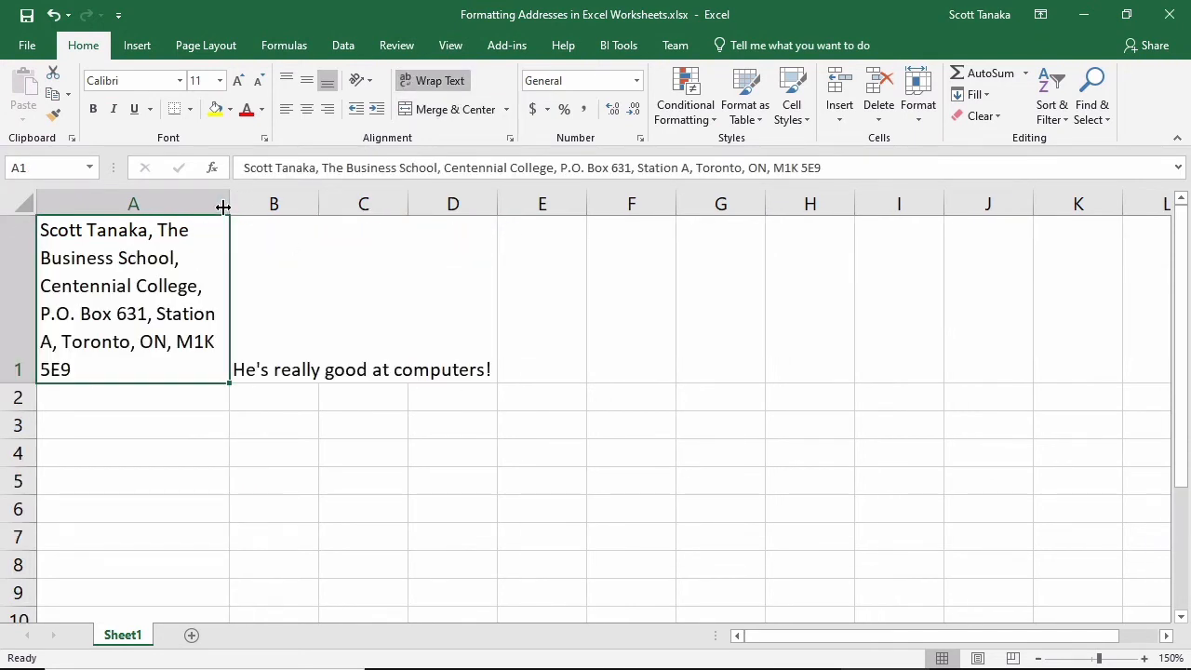
{"action": "mouse_move", "coordinate": [227, 203]}
{"action": "left_mouse_down"}
{"action": "mouse_move", "coordinate": [169, 205]}
{"action": "mouse_move", "coordinate": [232, 204]}
{"action": "left_mouse_up"}
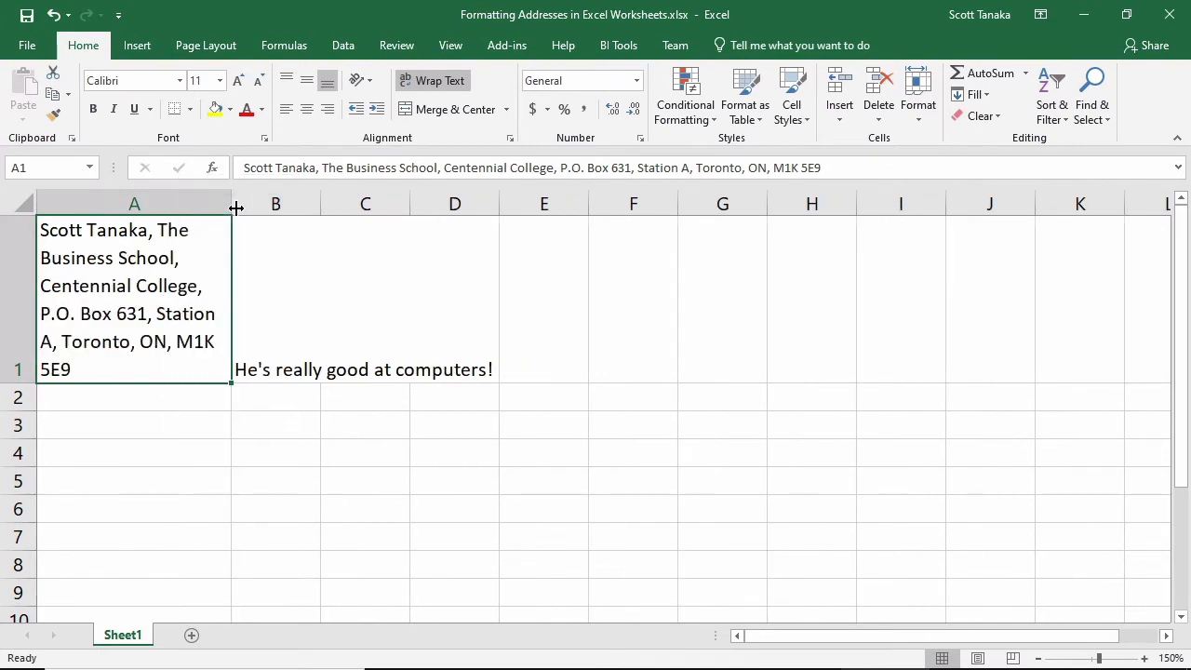
{"action": "left_click", "coordinate": [381, 507]}
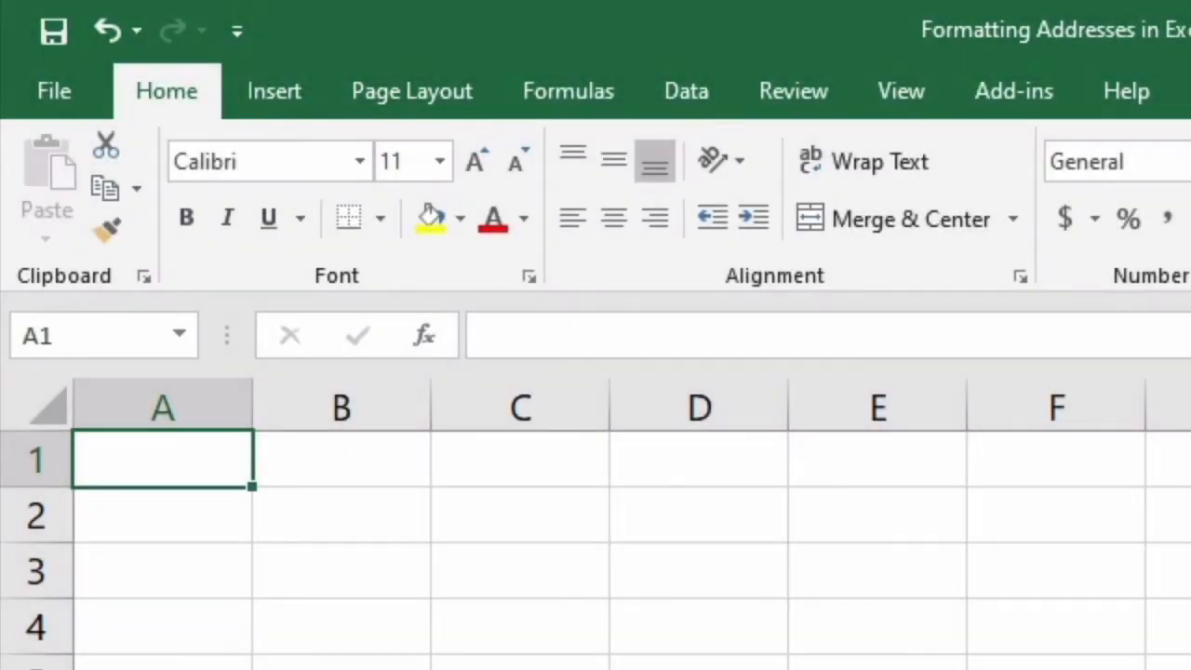
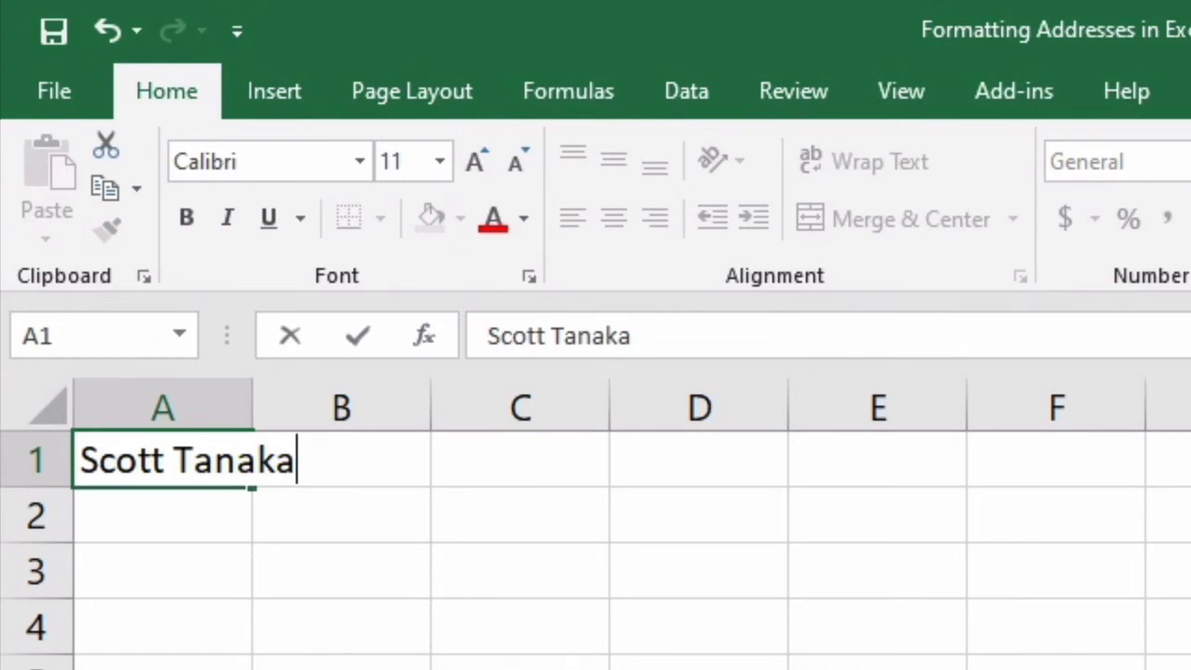
Enter the recipient's name and the school and college as the first two lines inside cell A1, each followed by a line break
{"action": "key", "text": "alt+Return"}
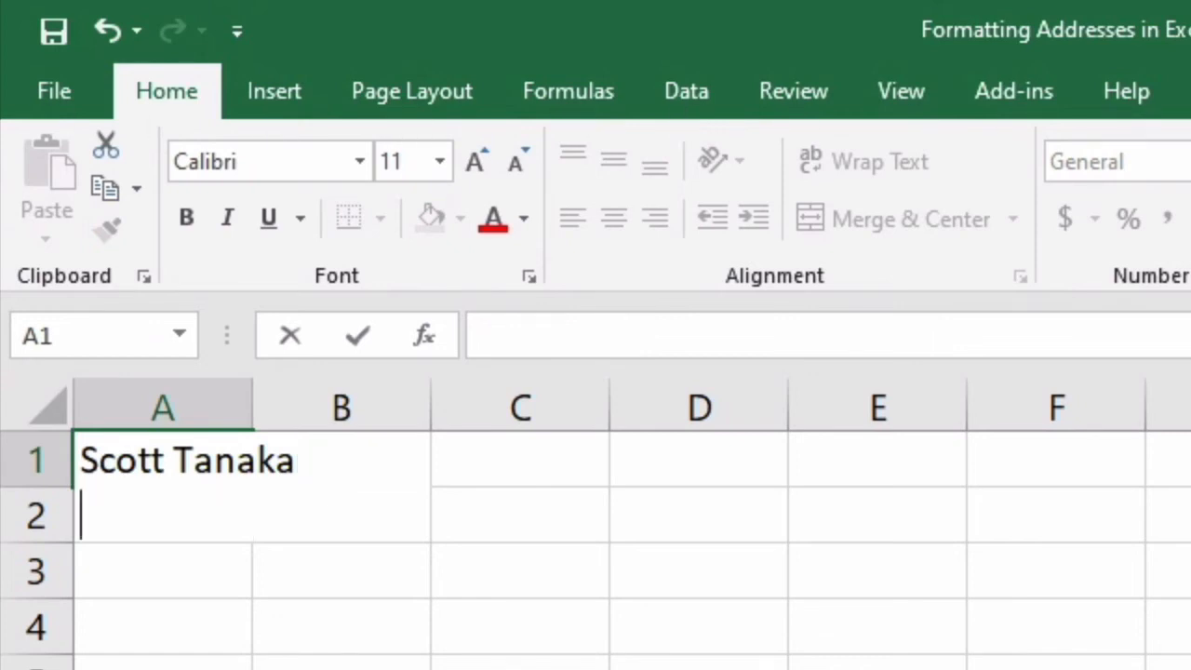
{"action": "type", "text": "The B"}
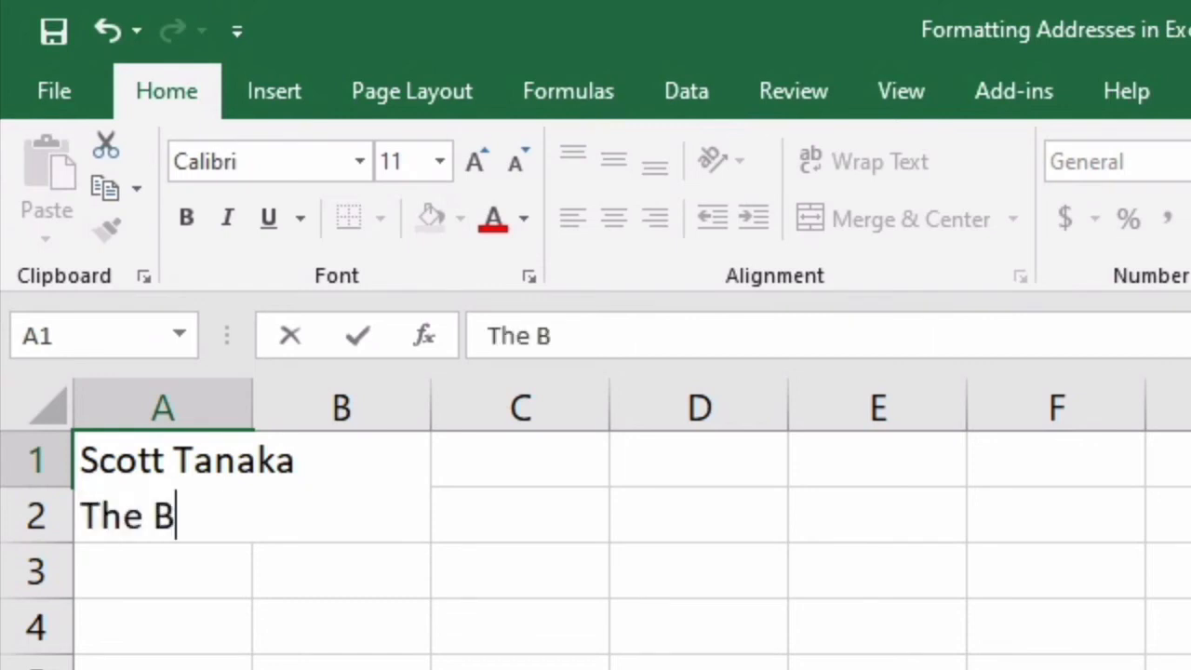
{"action": "type", "text": "usiness Sc"}
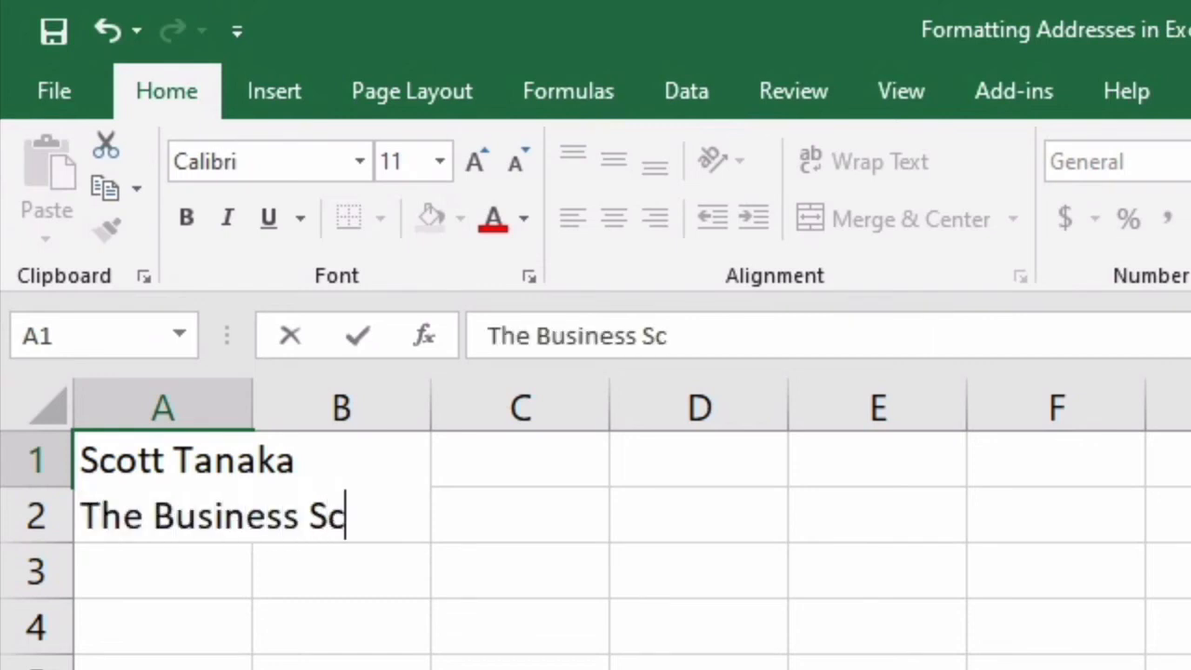
{"action": "type", "text": "hool, Centennial College"}
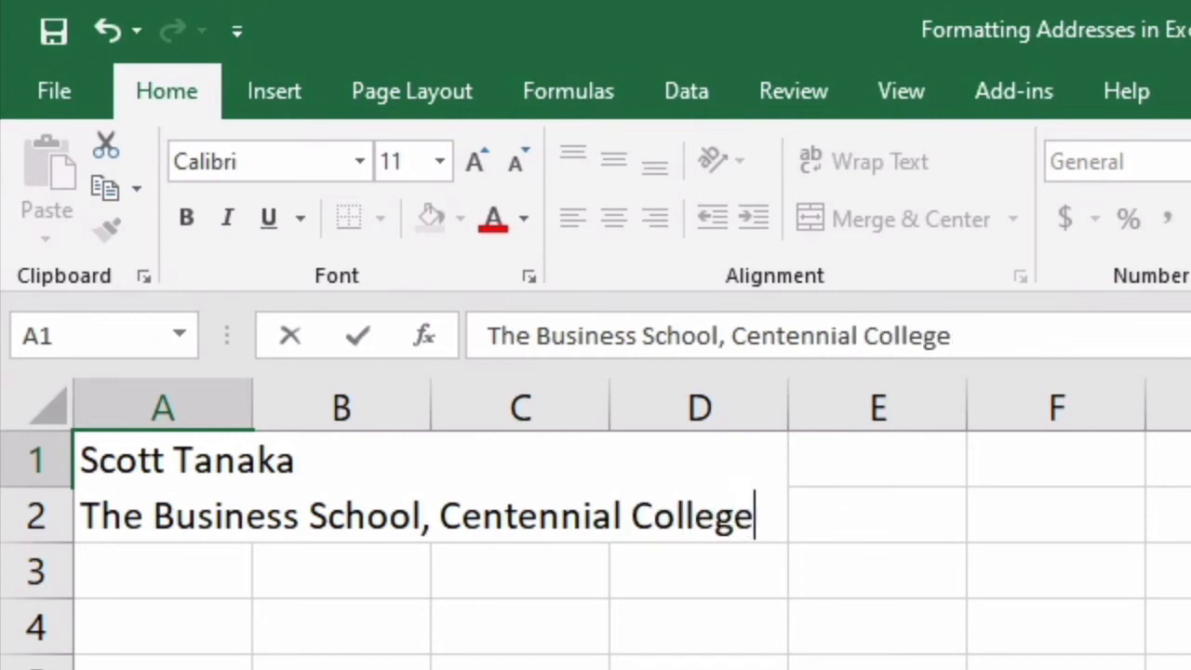
{"action": "key", "text": "alt+Return"}
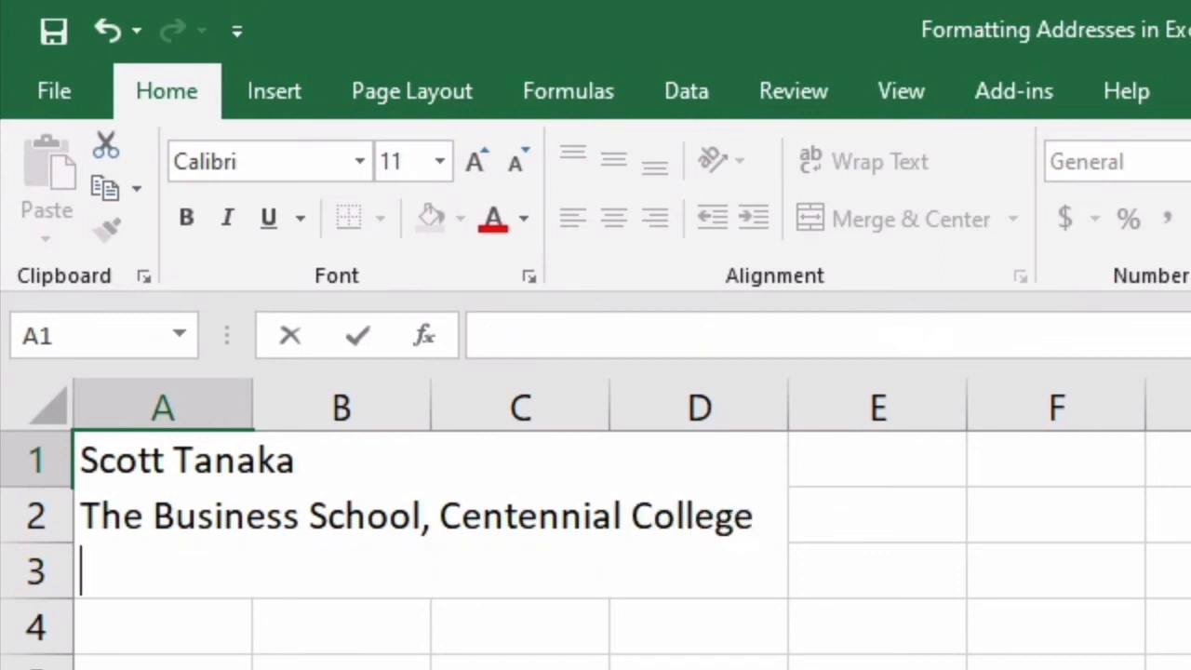
Complete the address in cell A1 with a P.O. box and station line, a line break, and a city, province and postal code line
{"action": "type", "text": "P."}
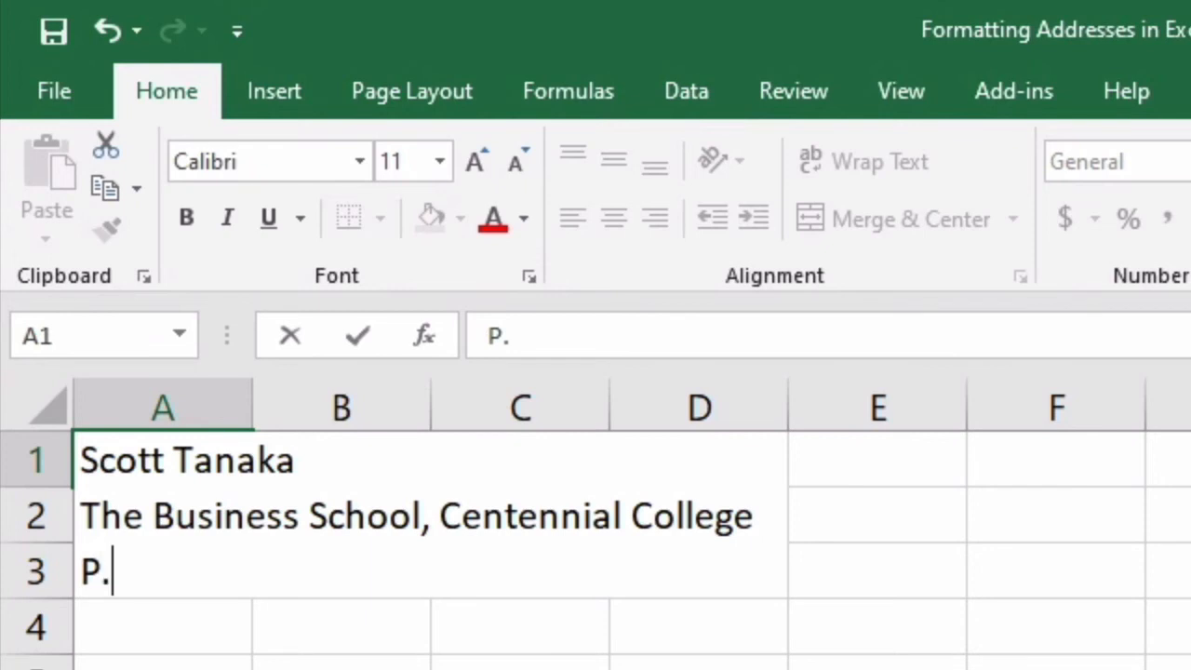
{"action": "type", "text": "O. Box "}
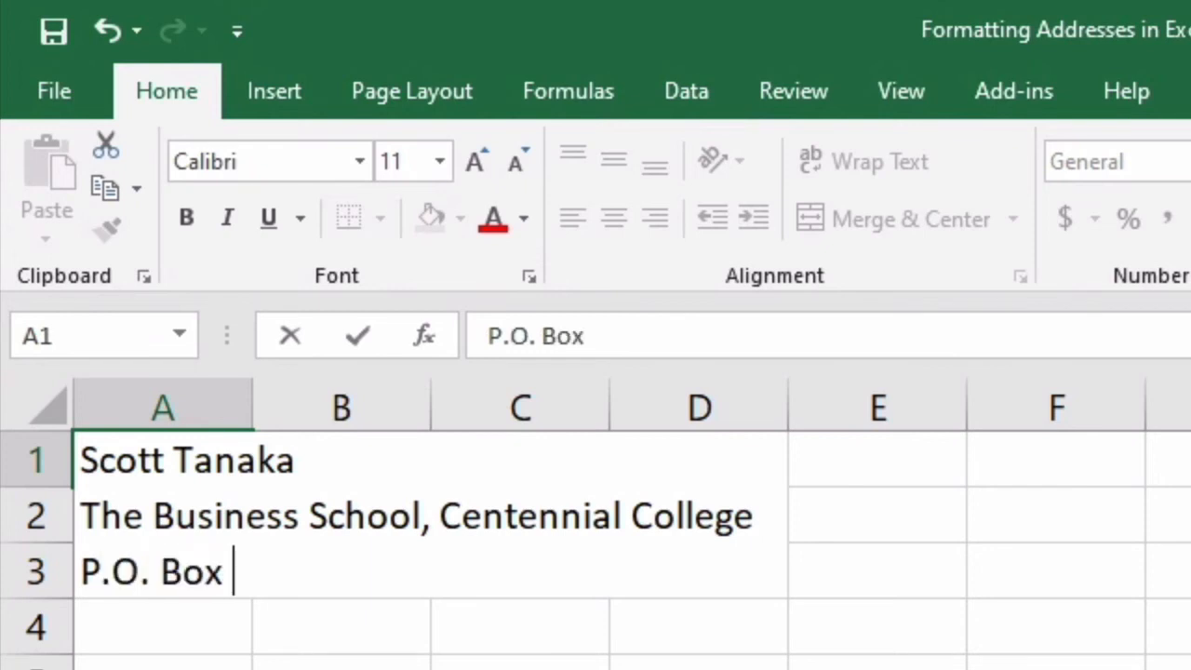
{"action": "type", "text": "631, Station A"}
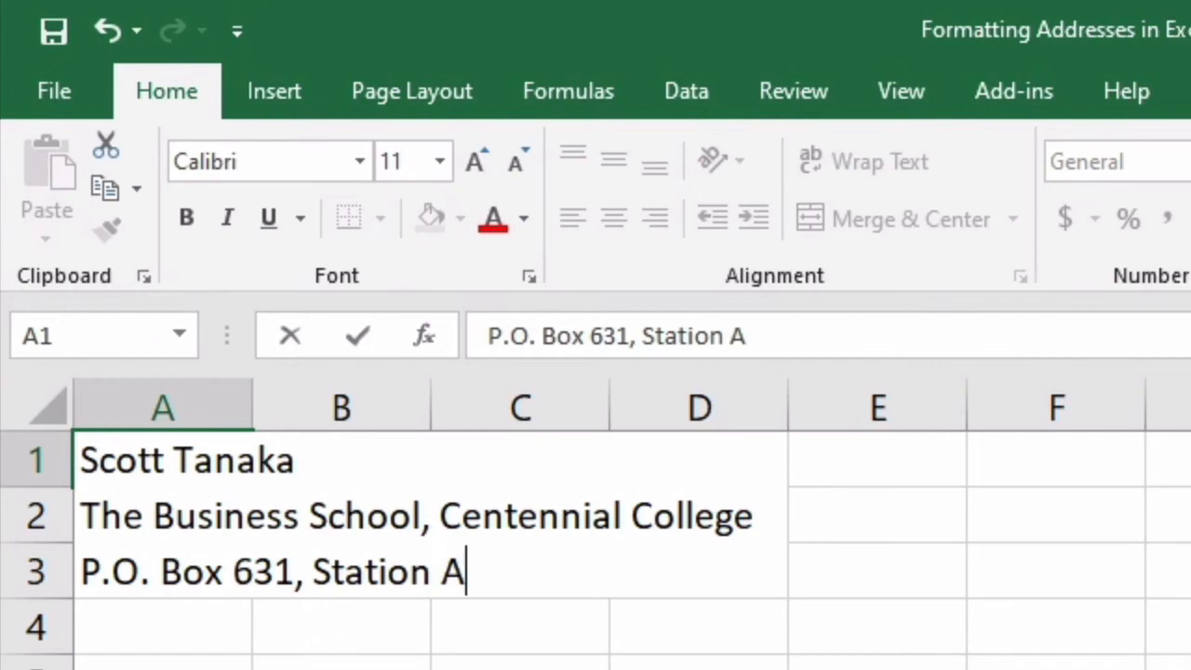
{"action": "key", "text": "alt+Return"}
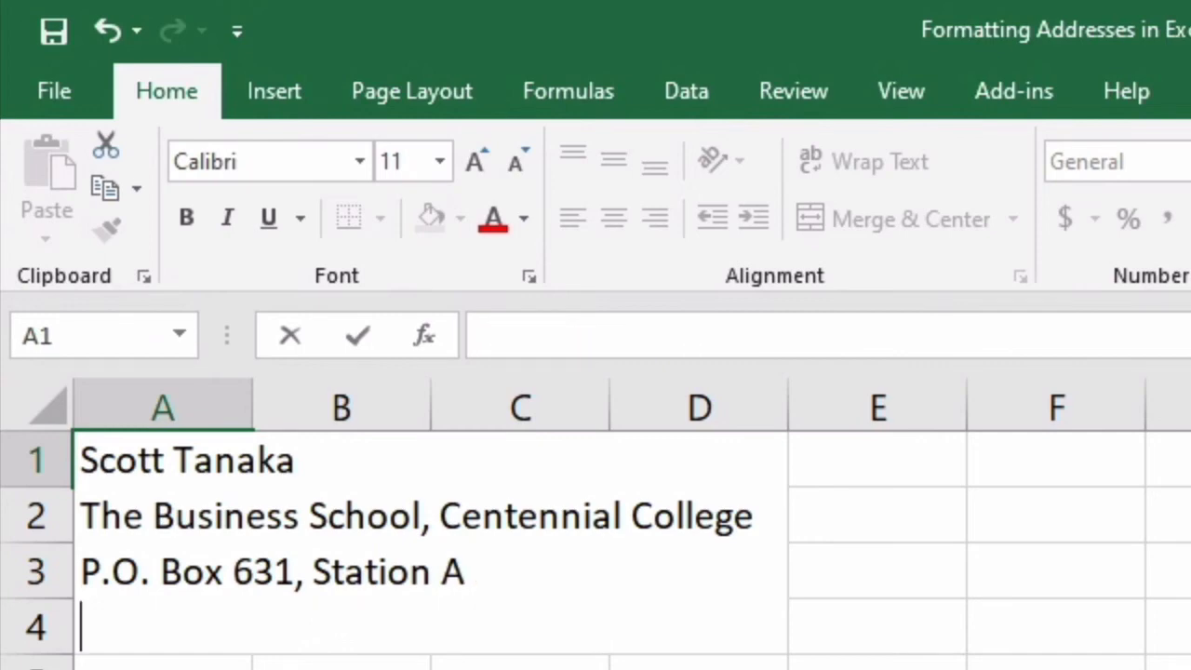
{"action": "type", "text": "Tor"}
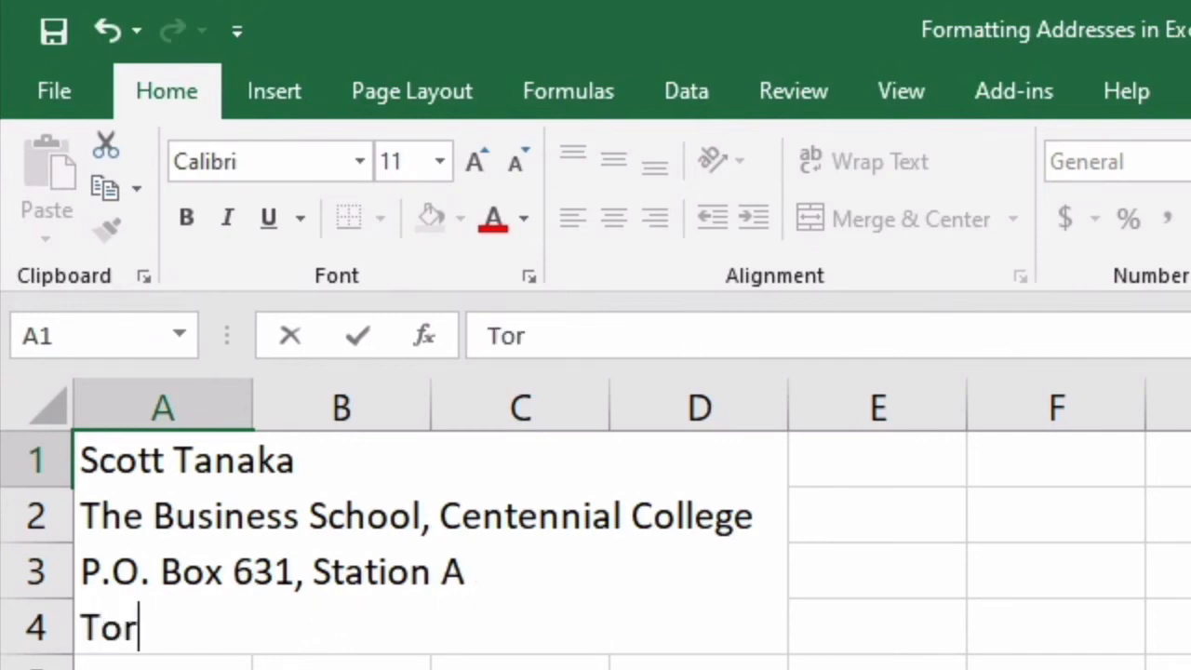
{"action": "type", "text": "onto, ON  "}
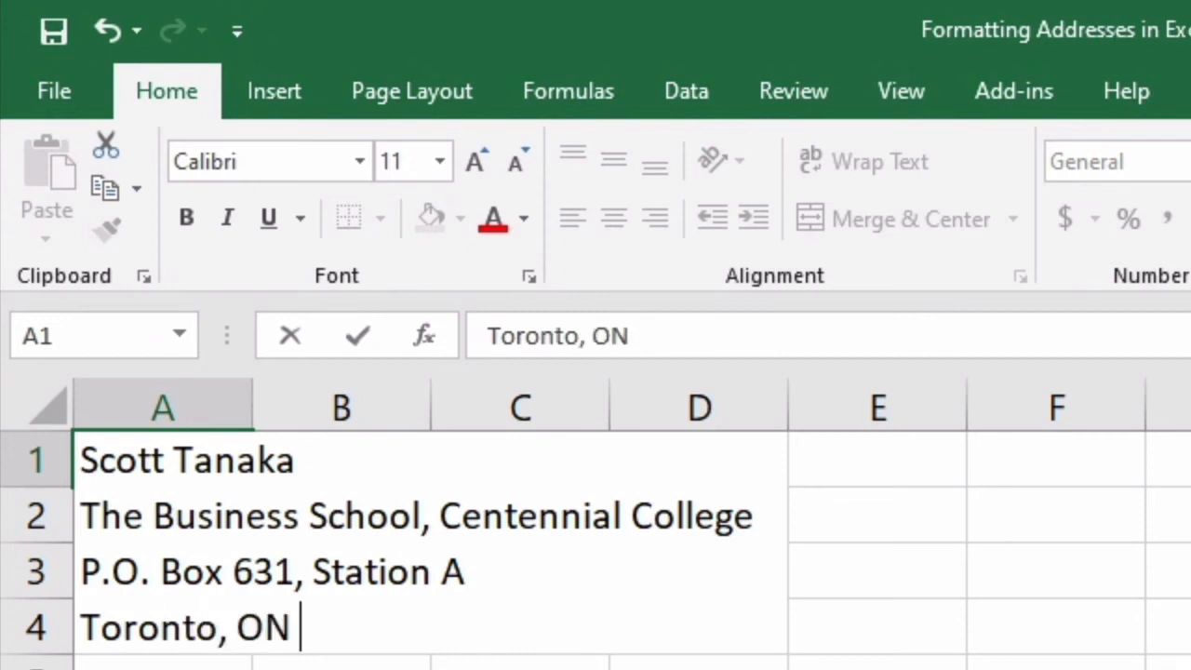
{"action": "type", "text": "M1"}
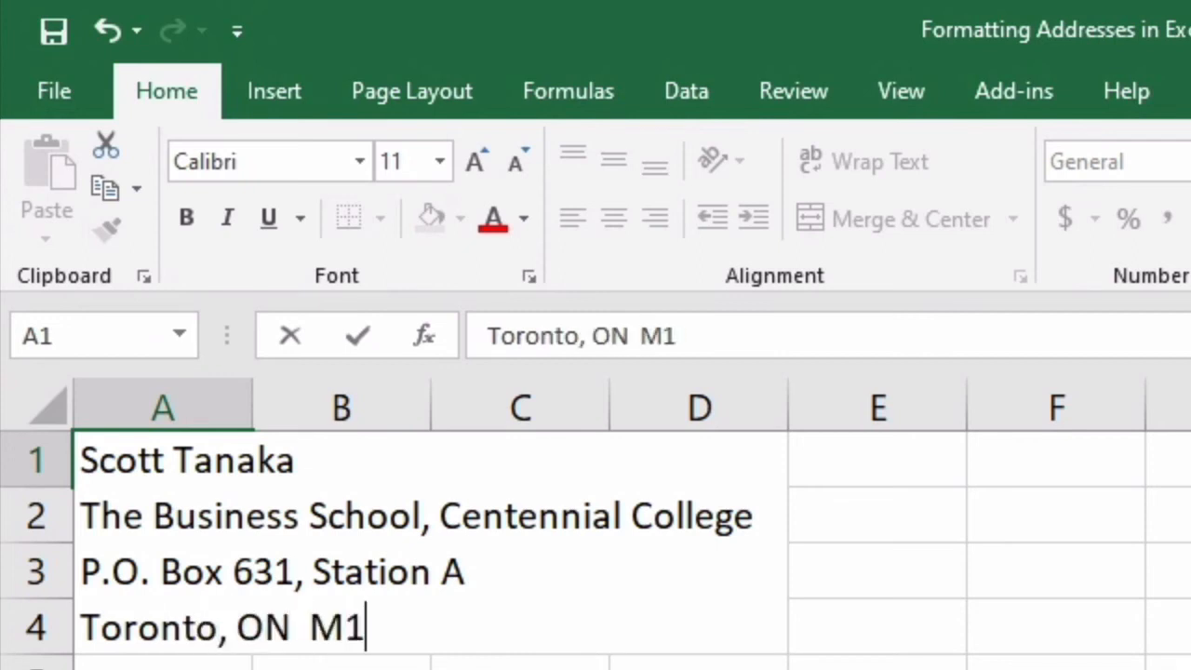
{"action": "type", "text": "G 5E9"}
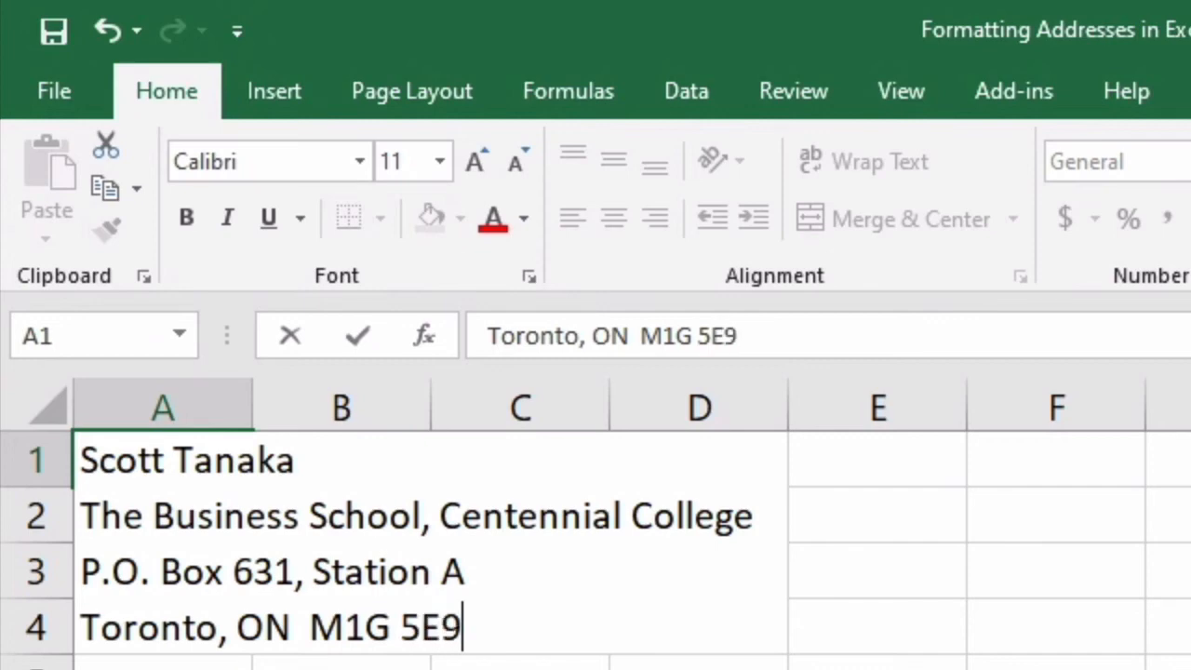
{"action": "key", "text": "Return"}
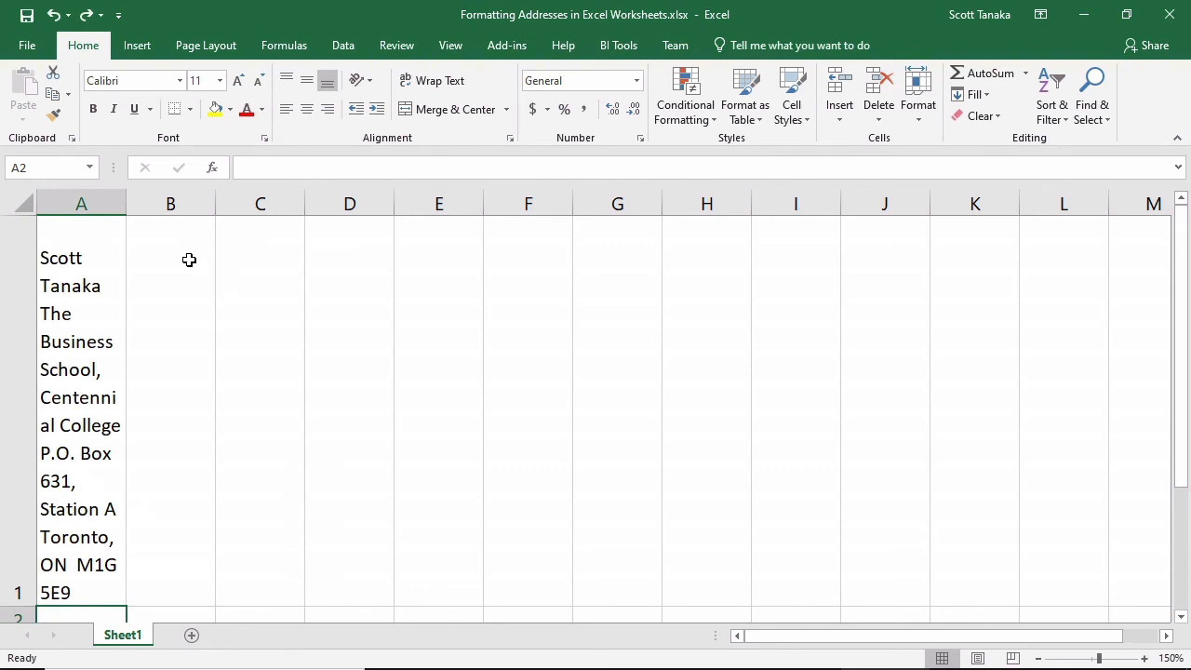
Widen column A to about four times the neighbouring columns' width and shorten row 1 to fit the four address lines closely
{"action": "left_click_drag", "start_coordinate": [126, 207], "coordinate": [392, 204]}
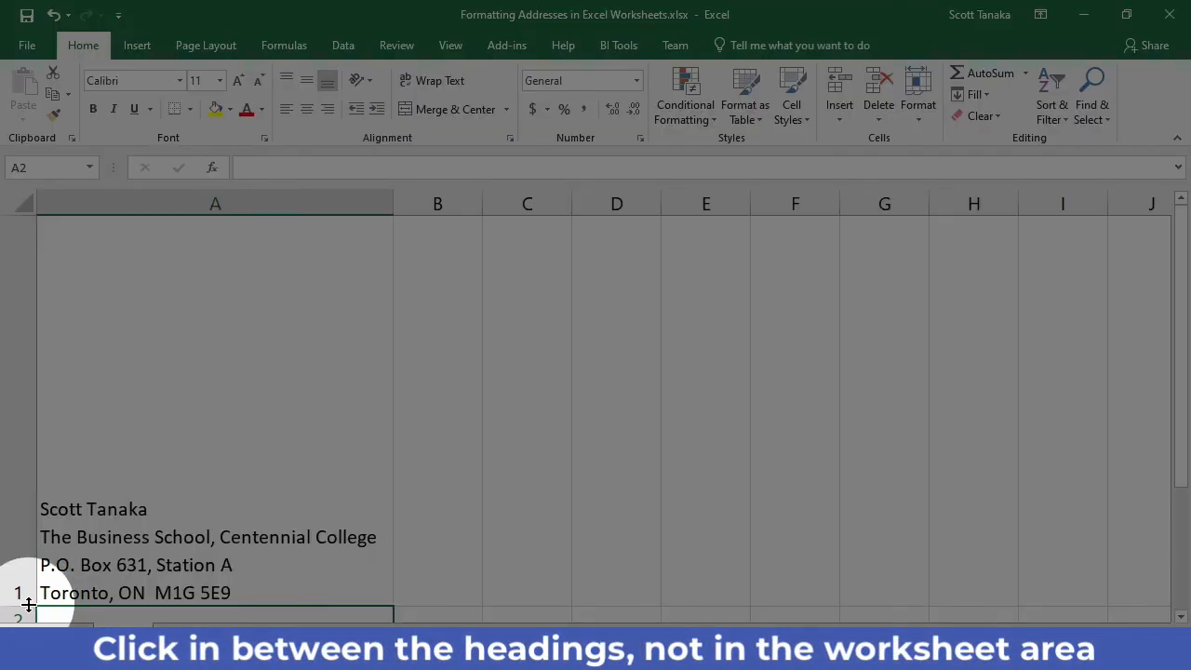
{"action": "double_click", "coordinate": [20, 607]}
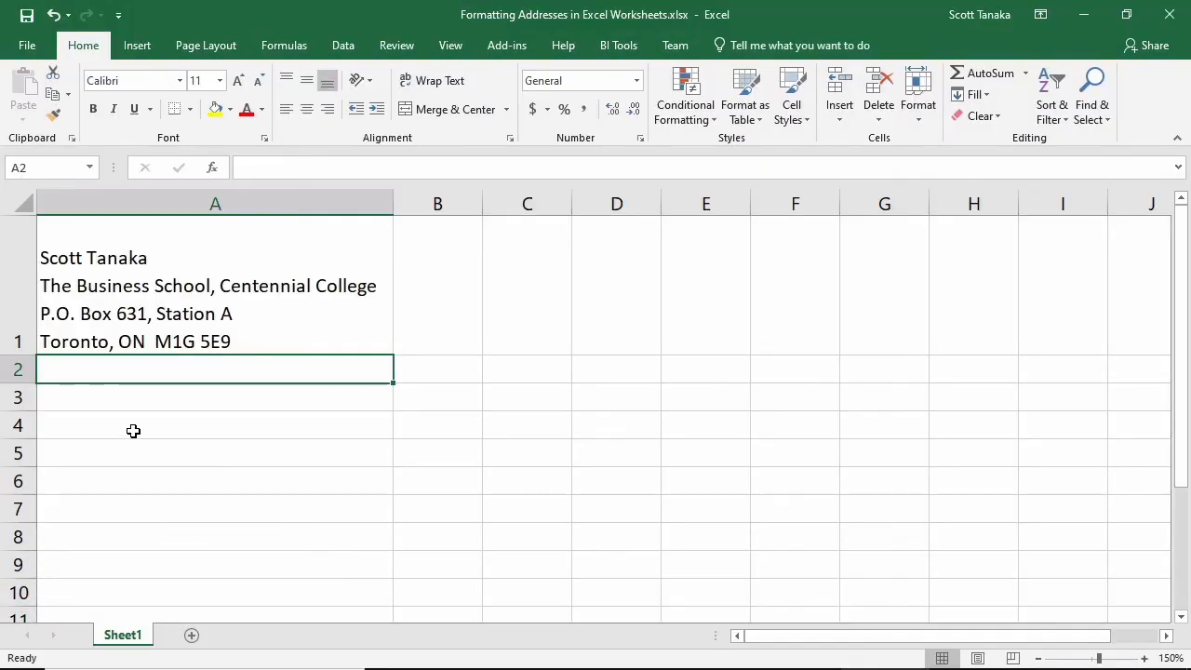
{"action": "left_click_drag", "start_coordinate": [21, 355], "coordinate": [30, 323]}
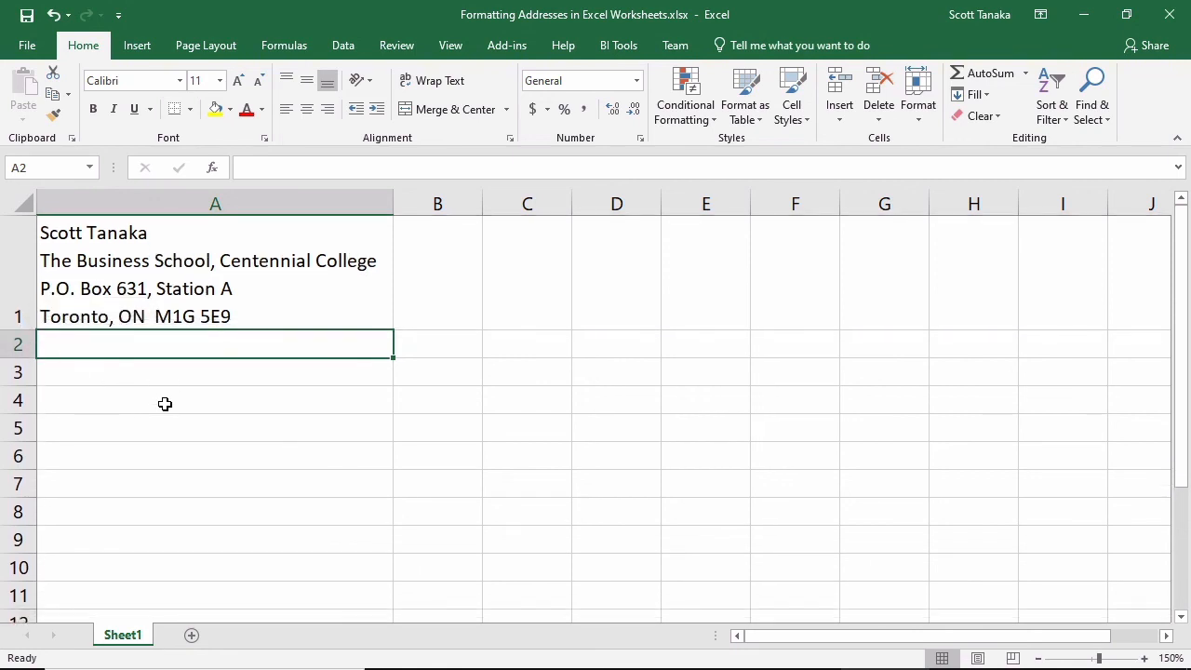